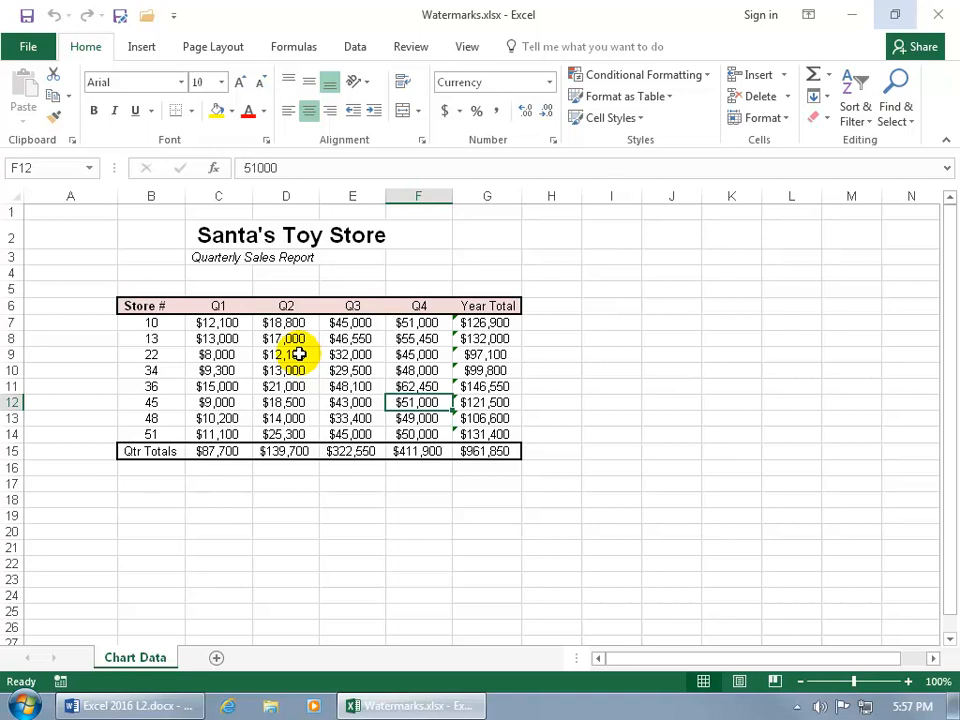
Step: Bring up the sheet's header and footer areas in page layout view, and return to the worksheet at cell A2
{"action": "left_click", "coordinate": [145, 47]}
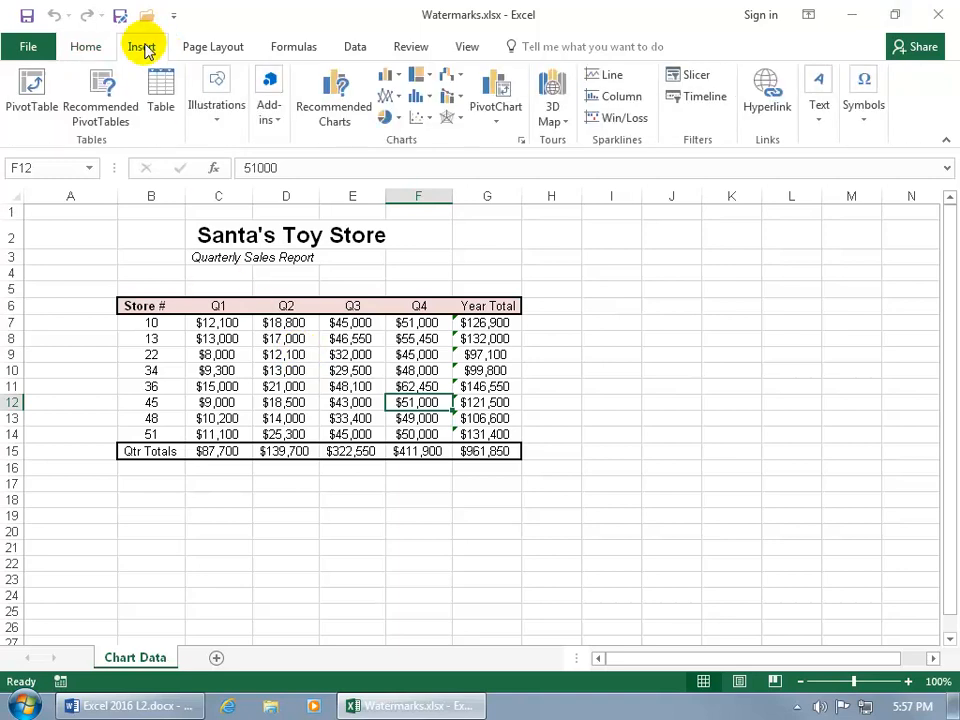
{"action": "left_click", "coordinate": [824, 119]}
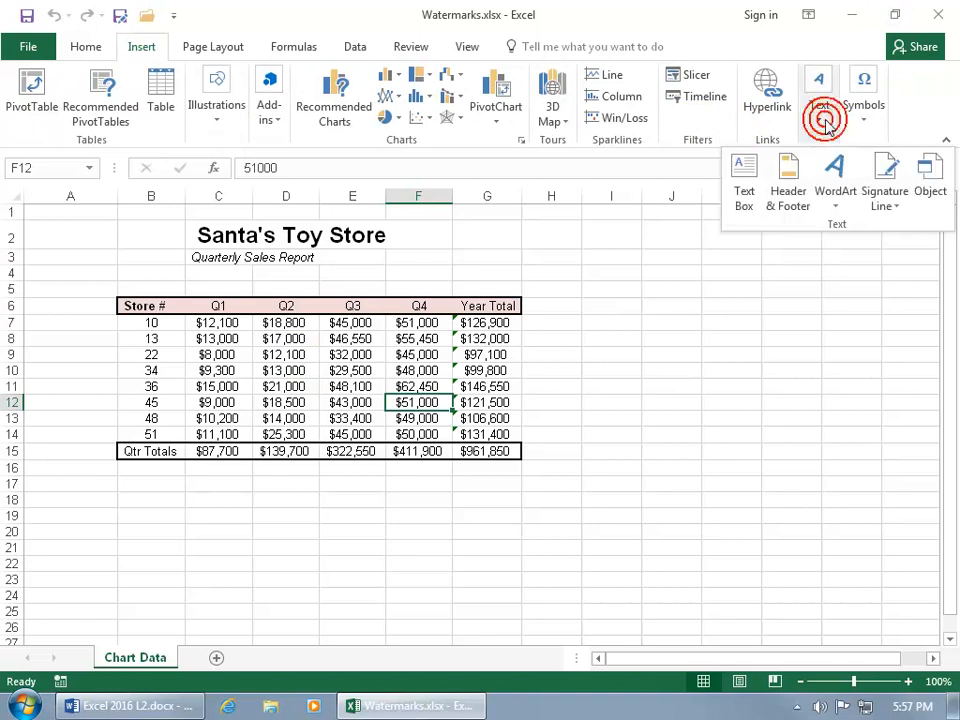
{"action": "left_click", "coordinate": [790, 185]}
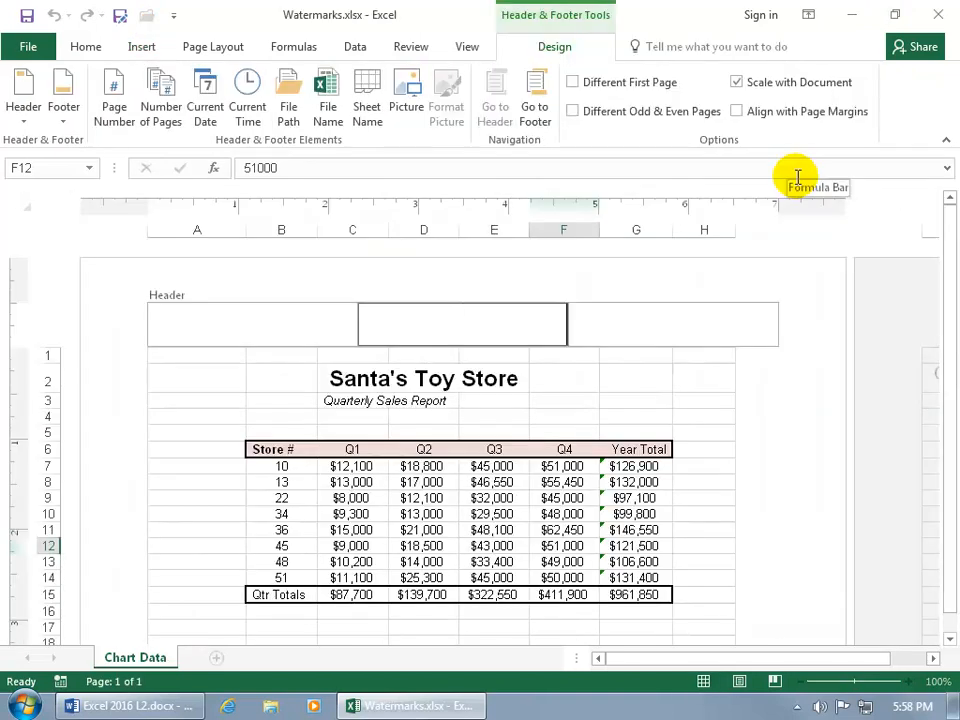
{"action": "left_click", "coordinate": [467, 50]}
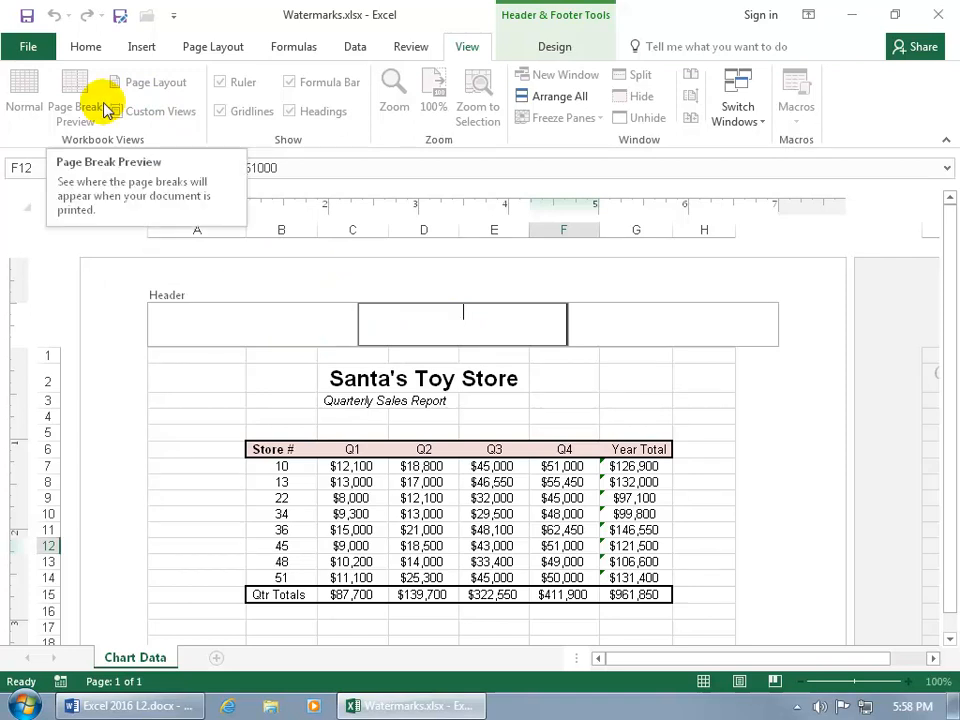
{"action": "left_click", "coordinate": [194, 381]}
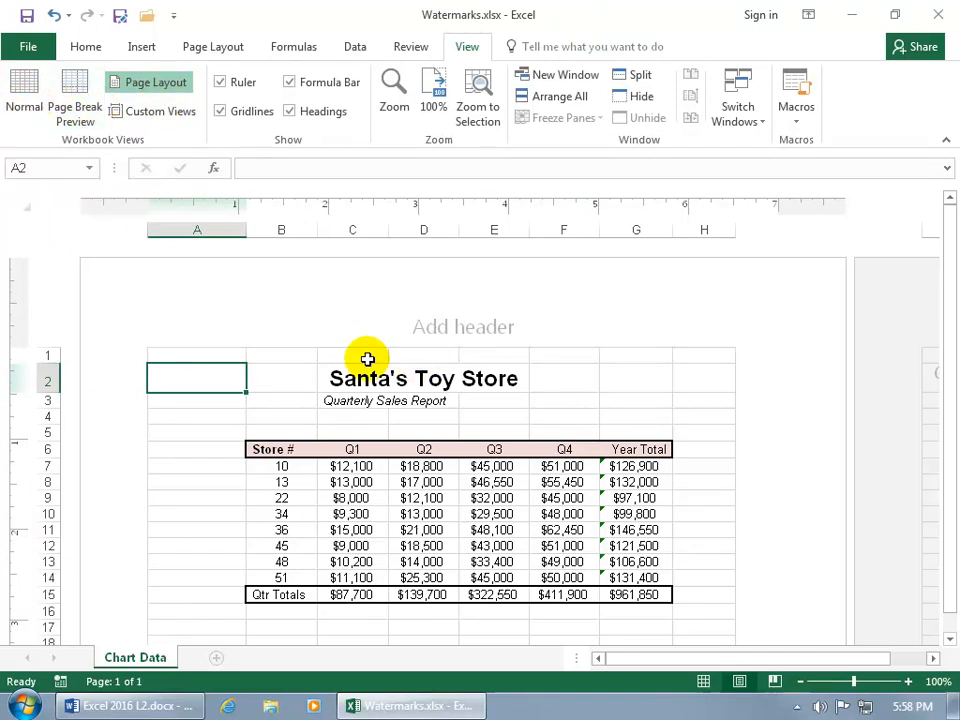
Step: Search Bing images for "santa" to find a picture for the center section of the page header
{"action": "scroll", "coordinate": [369, 358], "scroll_direction": "down", "scroll_amount": 5}
{"action": "scroll", "coordinate": [367, 359], "scroll_direction": "down", "scroll_amount": 7}
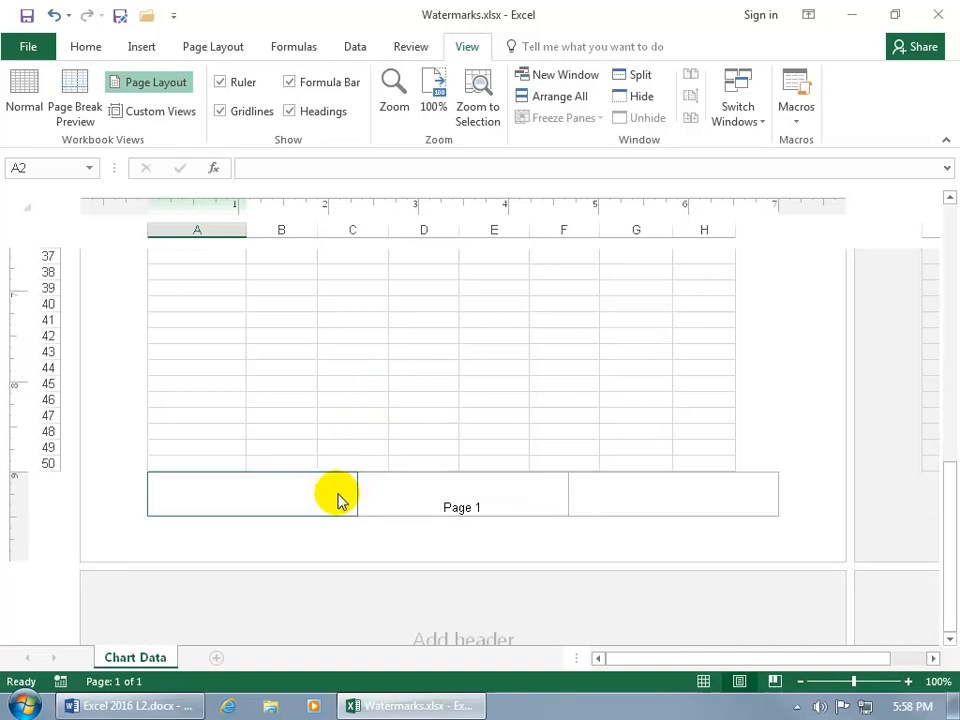
{"action": "scroll", "coordinate": [504, 366], "scroll_direction": "up", "scroll_amount": 9}
{"action": "scroll", "coordinate": [504, 366], "scroll_direction": "up", "scroll_amount": 5}
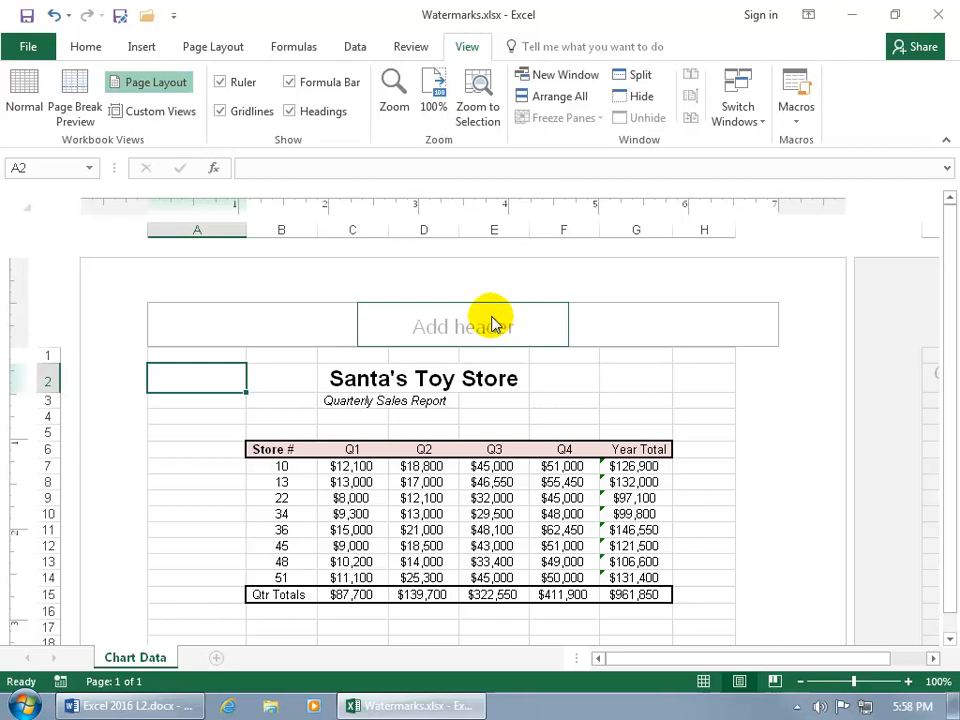
{"action": "left_click", "coordinate": [455, 333]}
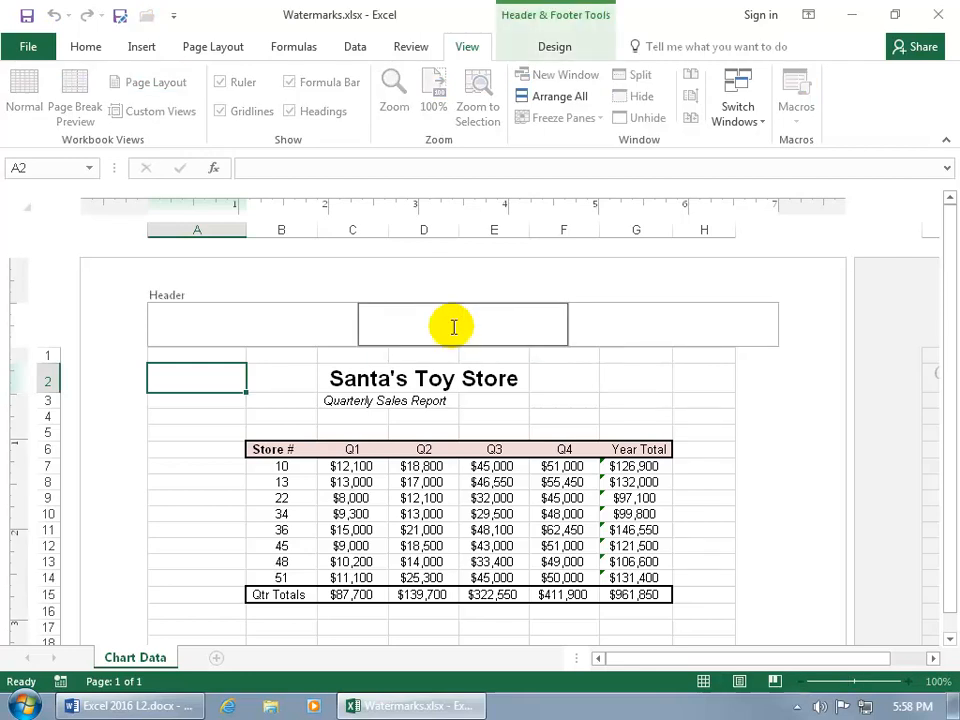
{"action": "left_click", "coordinate": [562, 50]}
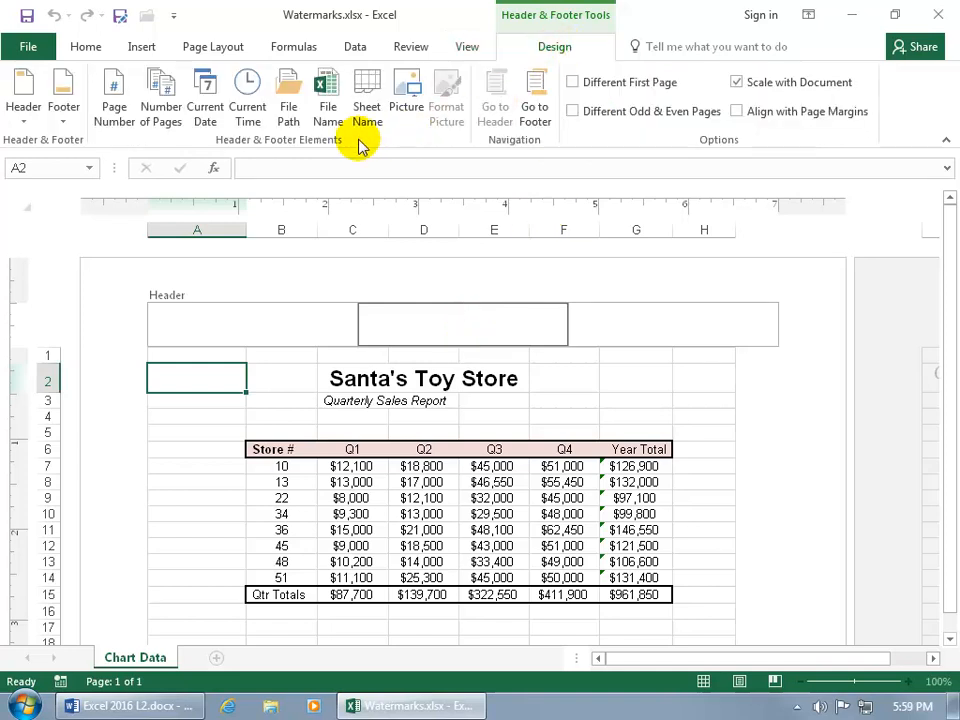
{"action": "left_click", "coordinate": [407, 97]}
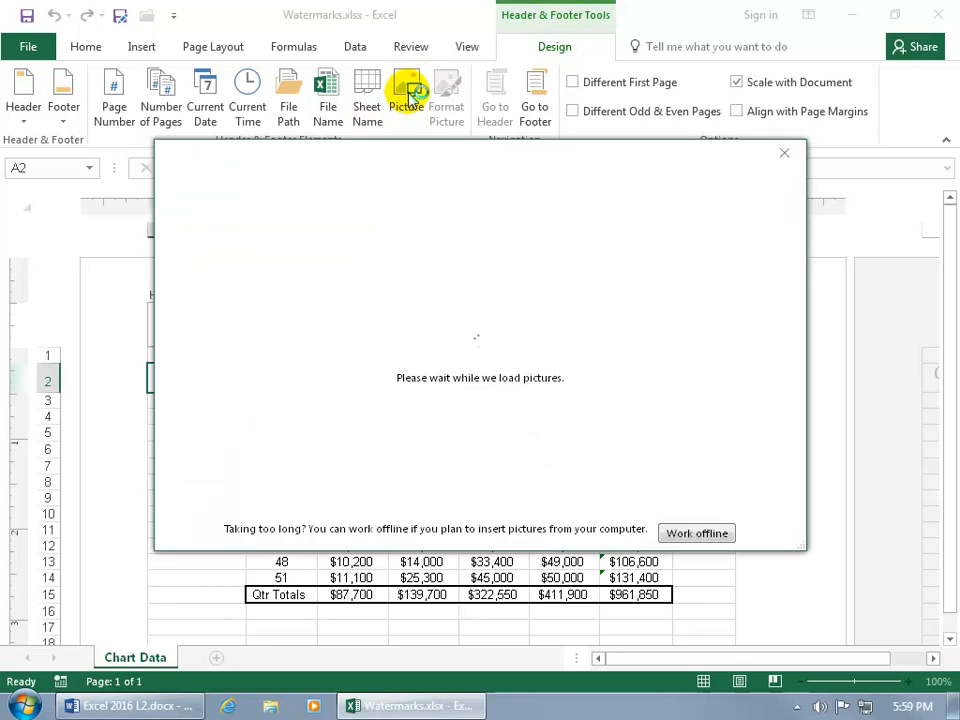
{"action": "left_click", "coordinate": [575, 307]}
{"action": "type", "text": "santa"}
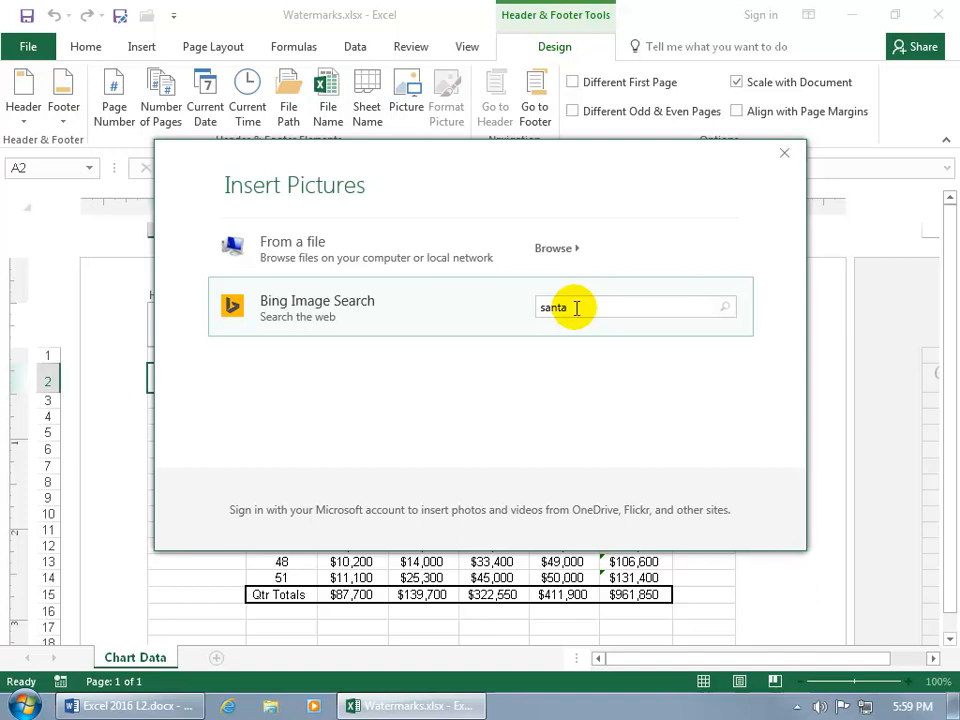
{"action": "key", "text": "Return"}
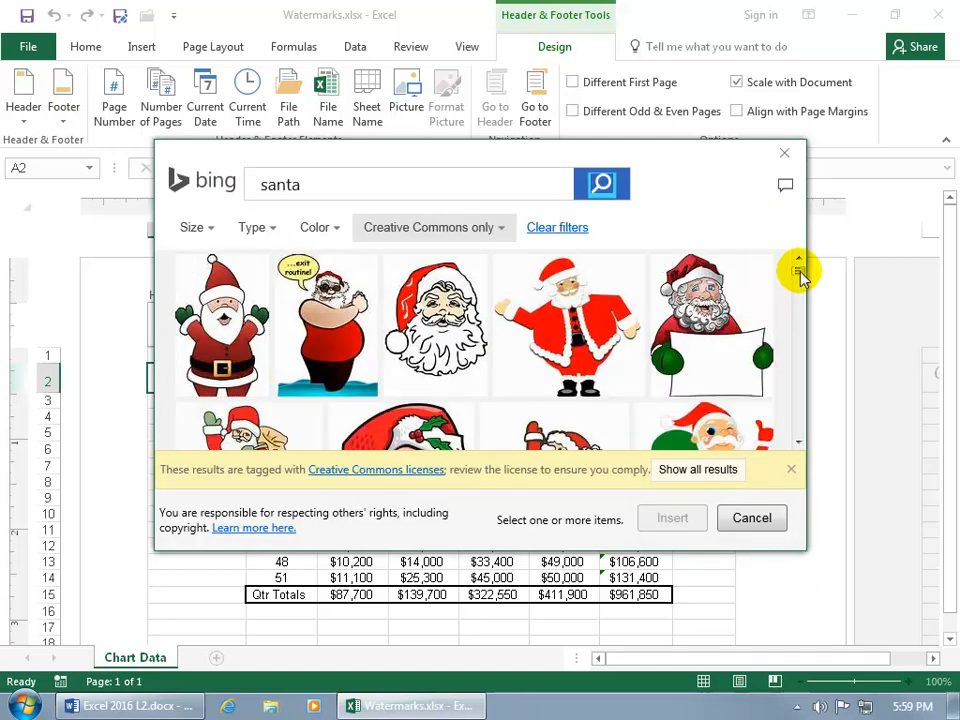
Step: Insert the 288 x 288 smiling Santa portrait from the image results into the center header and leave the header
{"action": "left_click", "coordinate": [799, 441]}
{"action": "left_click", "coordinate": [799, 441]}
{"action": "left_click", "coordinate": [799, 441]}
{"action": "left_click", "coordinate": [799, 441]}
{"action": "left_click", "coordinate": [799, 441]}
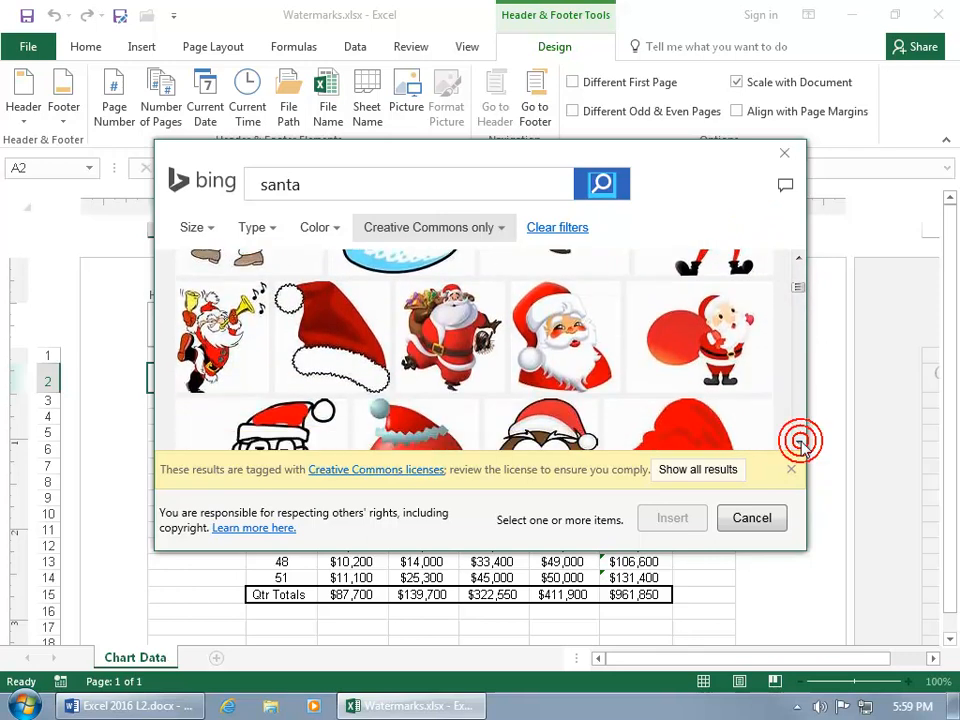
{"action": "left_click", "coordinate": [799, 441]}
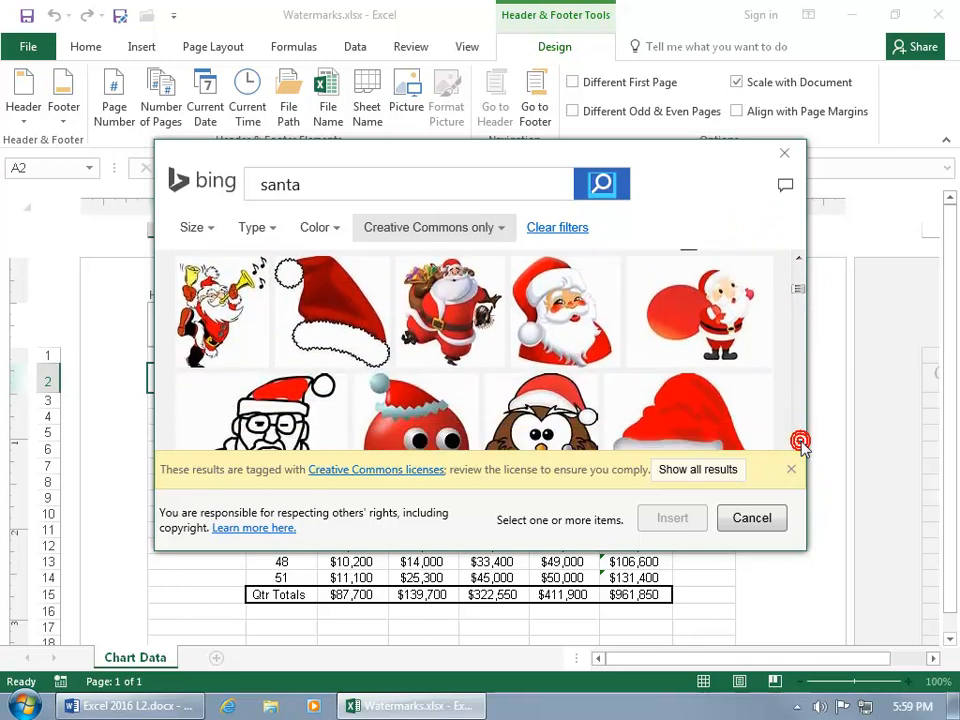
{"action": "left_click", "coordinate": [568, 320]}
{"action": "left_click", "coordinate": [673, 517]}
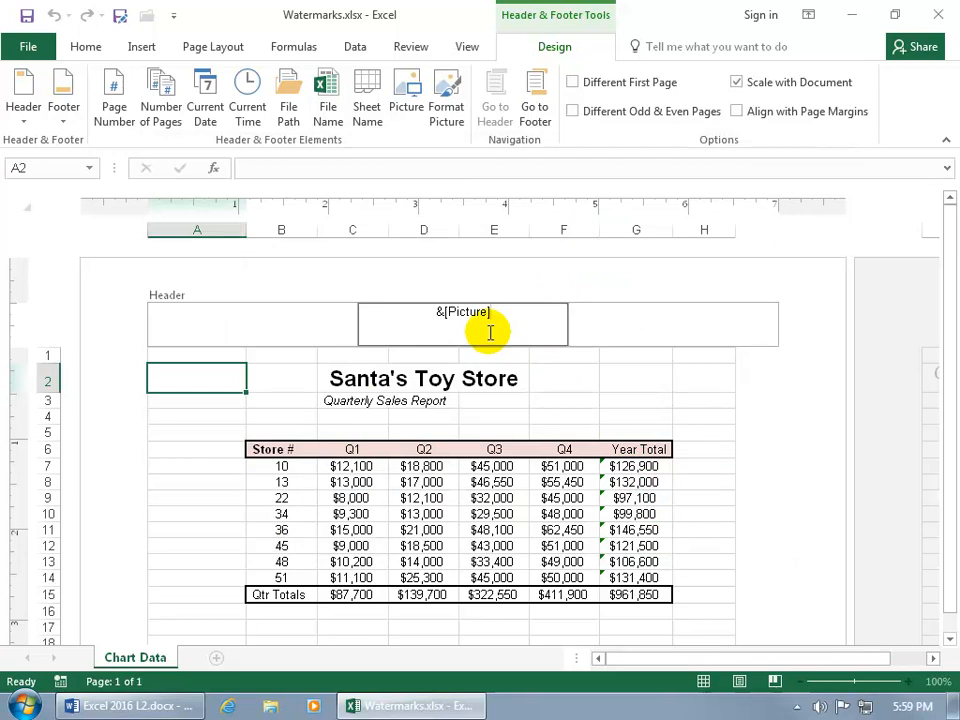
{"action": "left_click", "coordinate": [624, 387]}
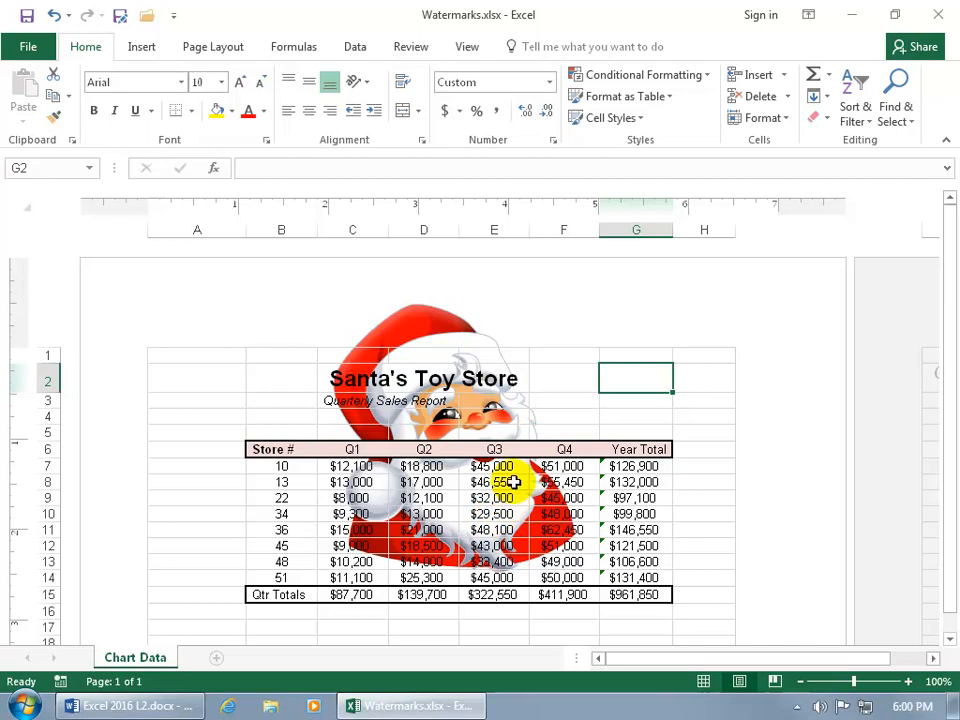
Step: Move the Santa header picture lower on the page by adding three blank lines before its code in the center header
{"action": "left_click", "coordinate": [441, 313]}
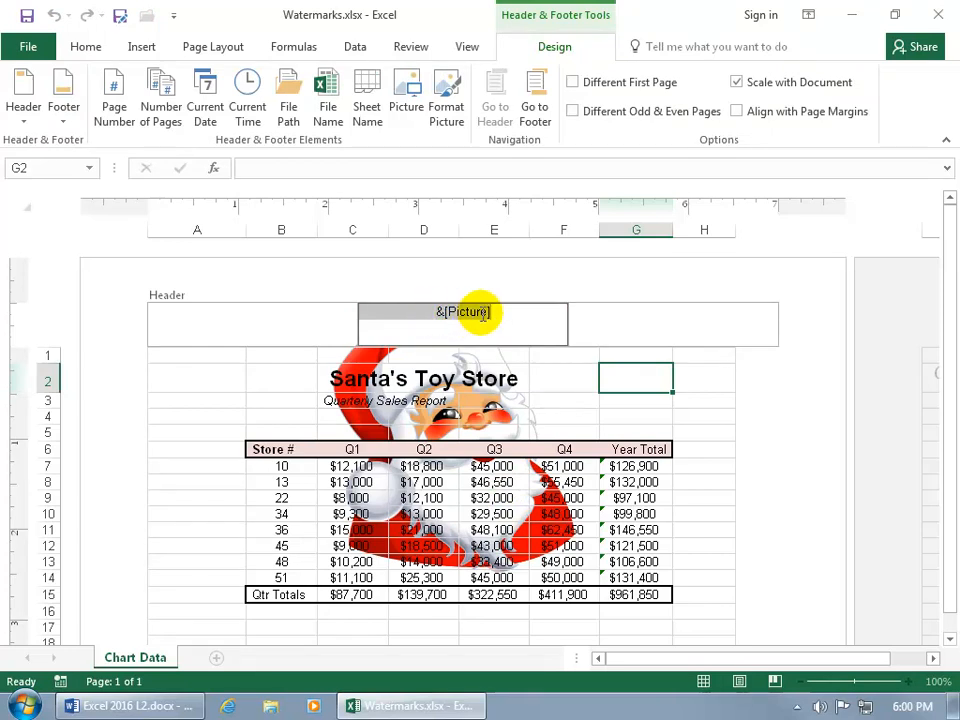
{"action": "left_click", "coordinate": [429, 314]}
{"action": "key", "text": "Return"}
{"action": "key", "text": "Return"}
{"action": "key", "text": "Return"}
{"action": "key", "text": "Return"}
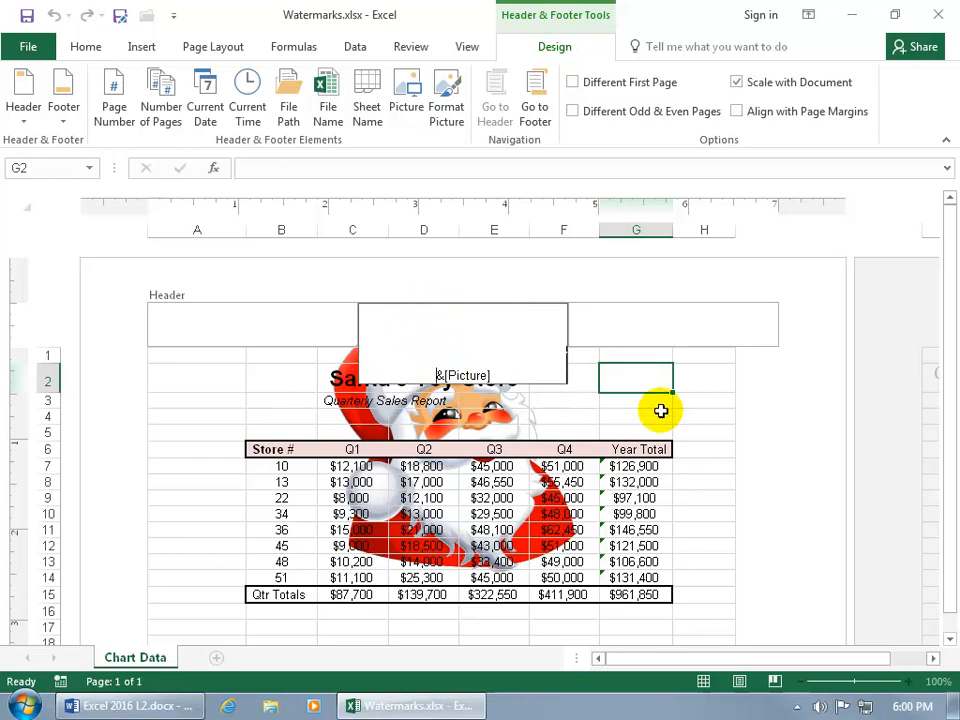
{"action": "left_click", "coordinate": [660, 411]}
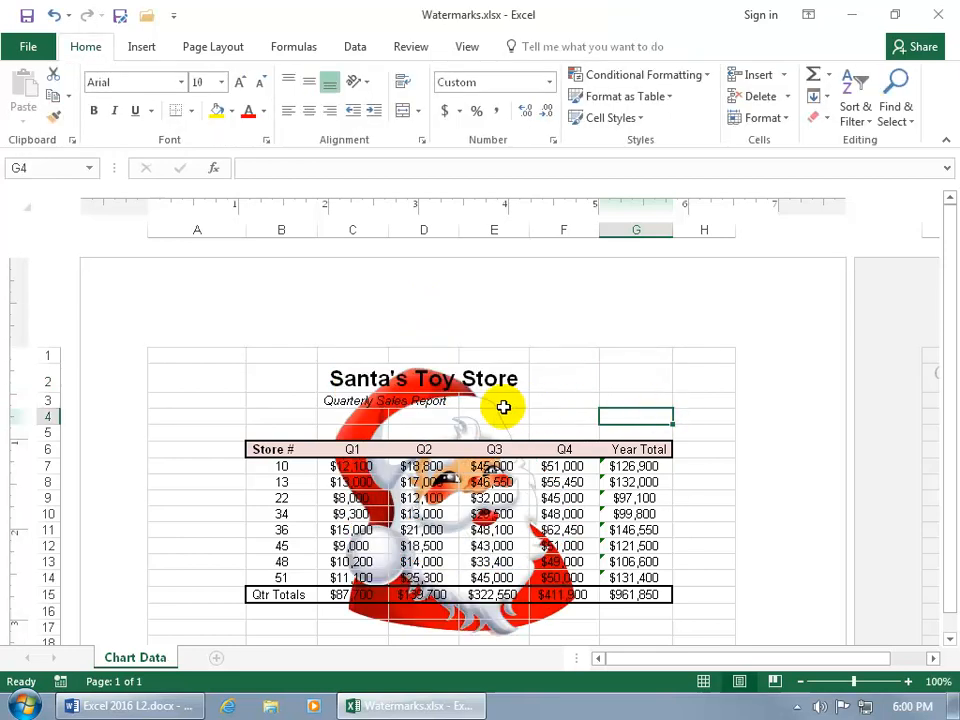
Step: Resize the header picture to a width of 2 inches with its aspect ratio locked
{"action": "left_click", "coordinate": [440, 326]}
{"action": "left_click_drag", "start_coordinate": [490, 375], "coordinate": [426, 375]}
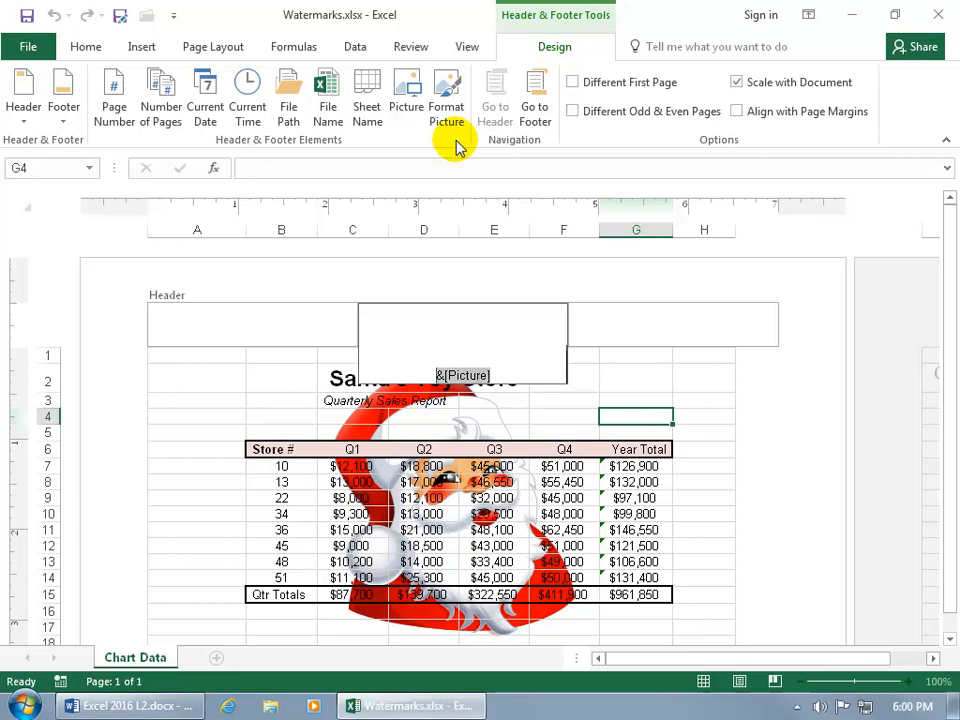
{"action": "left_click", "coordinate": [449, 95]}
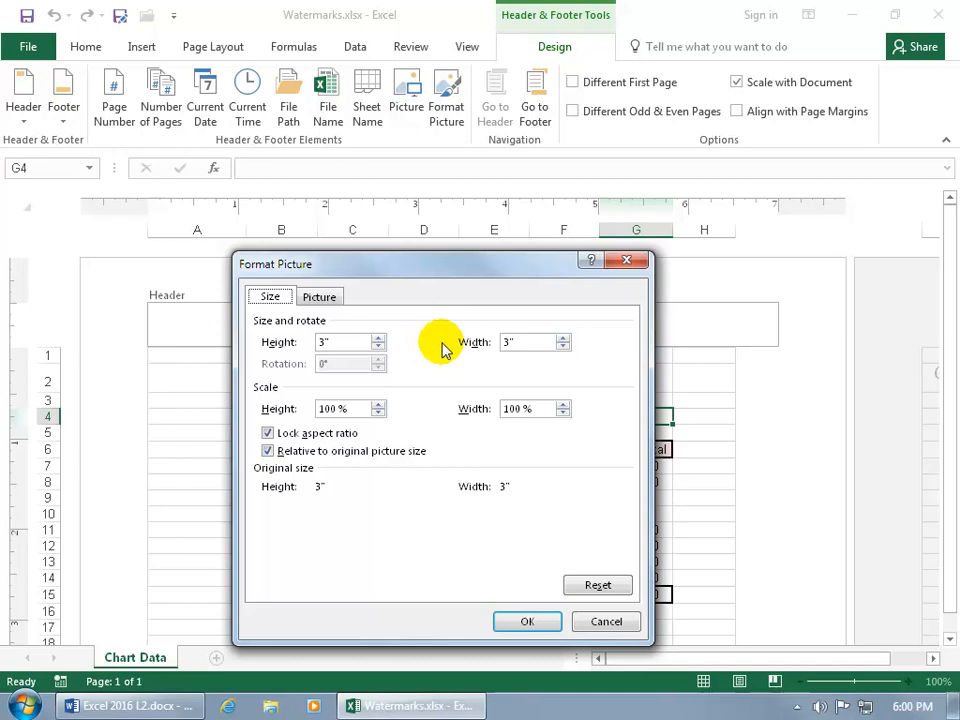
{"action": "left_click_drag", "start_coordinate": [441, 259], "coordinate": [467, 246]}
{"action": "left_click", "coordinate": [529, 310]}
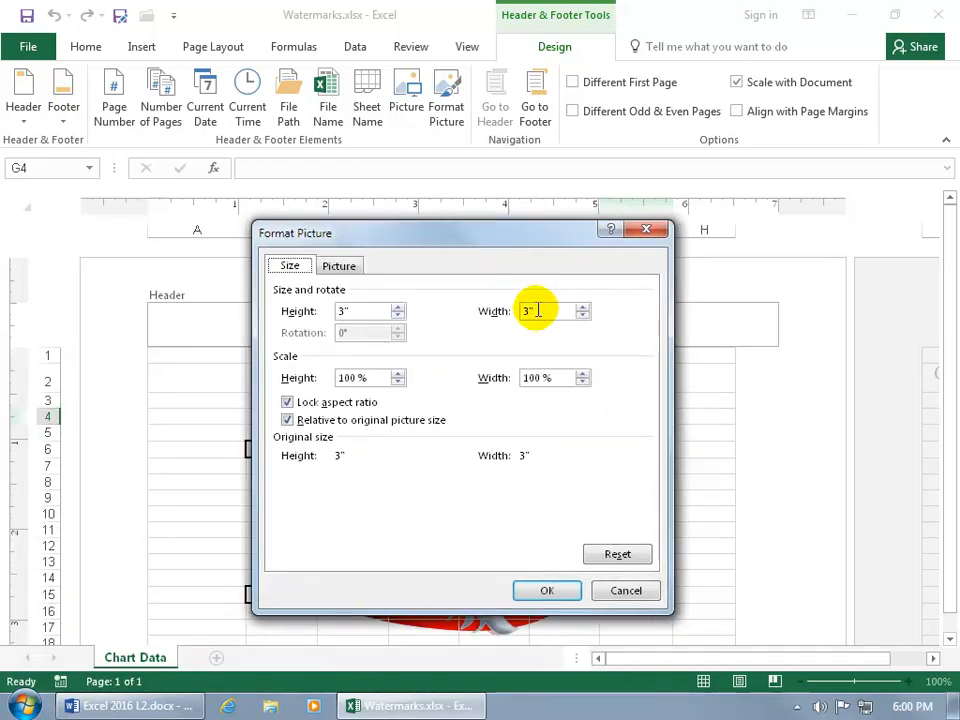
{"action": "left_click_drag", "start_coordinate": [529, 312], "coordinate": [516, 316]}
{"action": "type", "text": "2"}
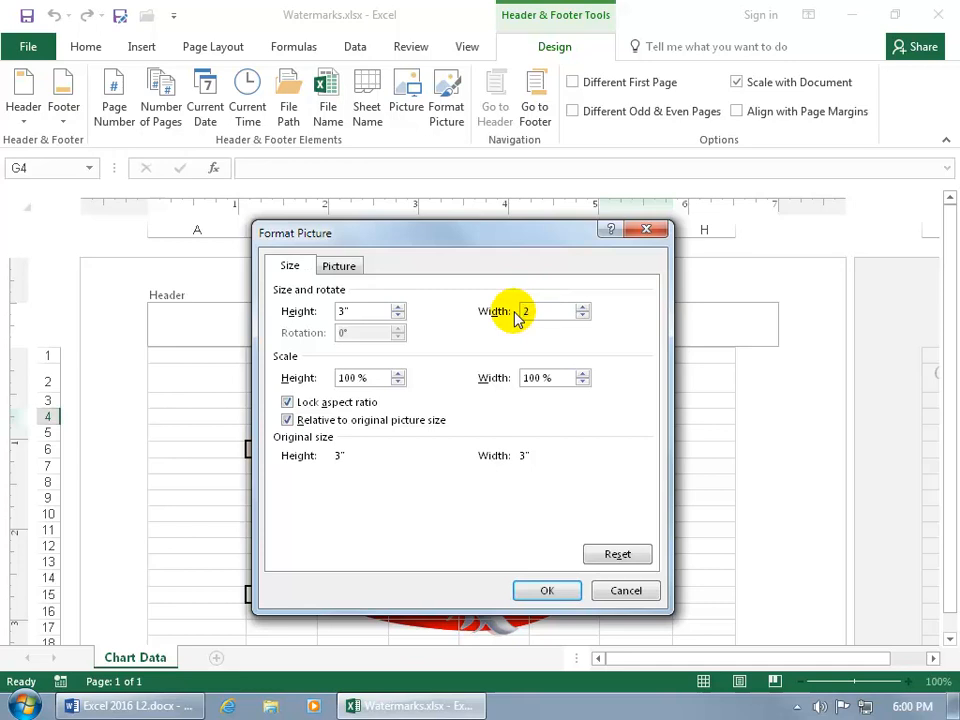
{"action": "key", "text": "Tab"}
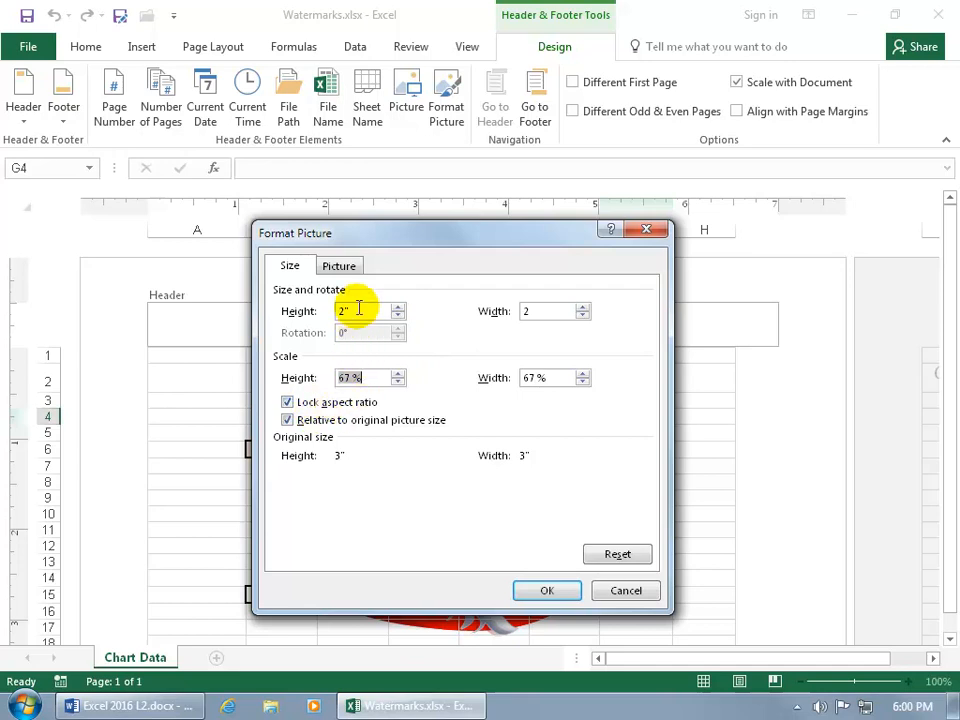
{"action": "left_click", "coordinate": [547, 590]}
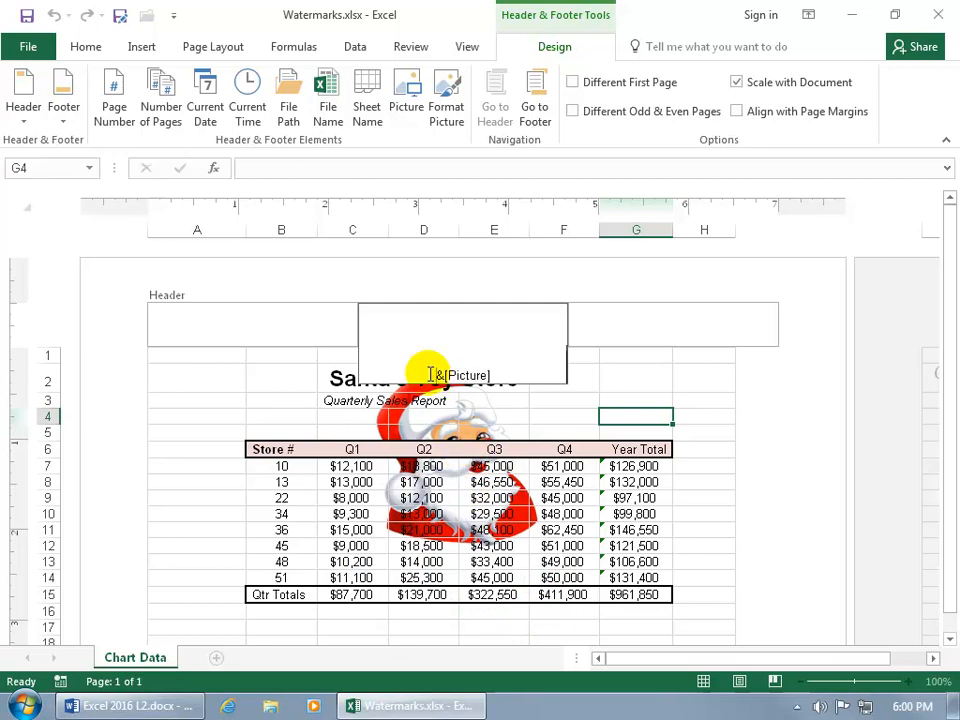
Step: Shift the resized header picture down behind the sales table by adding three more blank lines before it
{"action": "key", "text": "Return"}
{"action": "key", "text": "Return"}
{"action": "key", "text": "Return"}
{"action": "key", "text": "Return"}
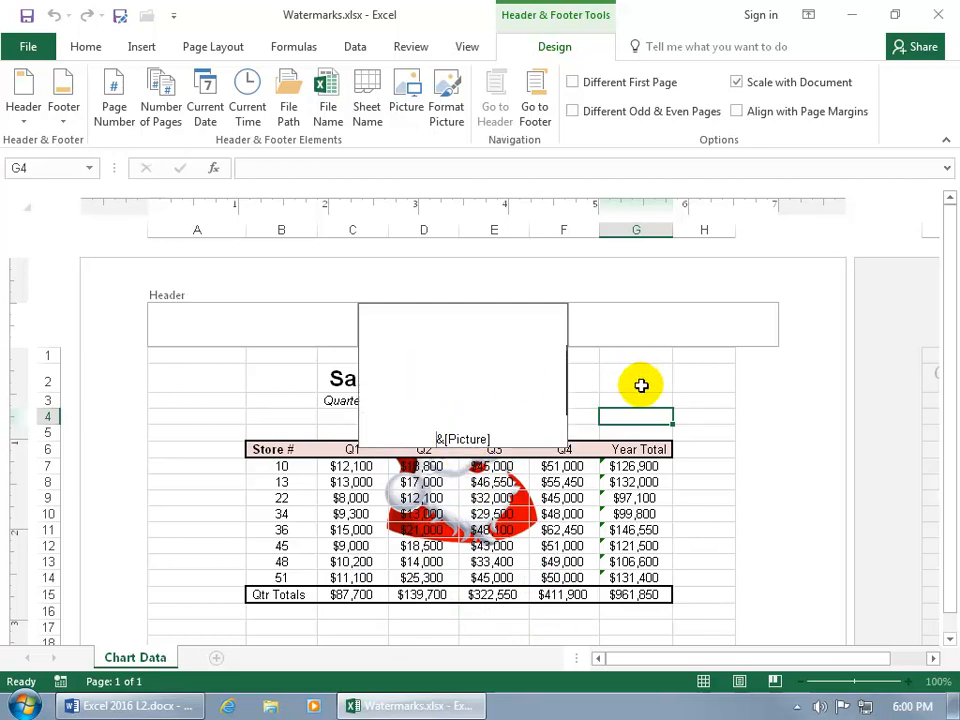
{"action": "left_click", "coordinate": [641, 385]}
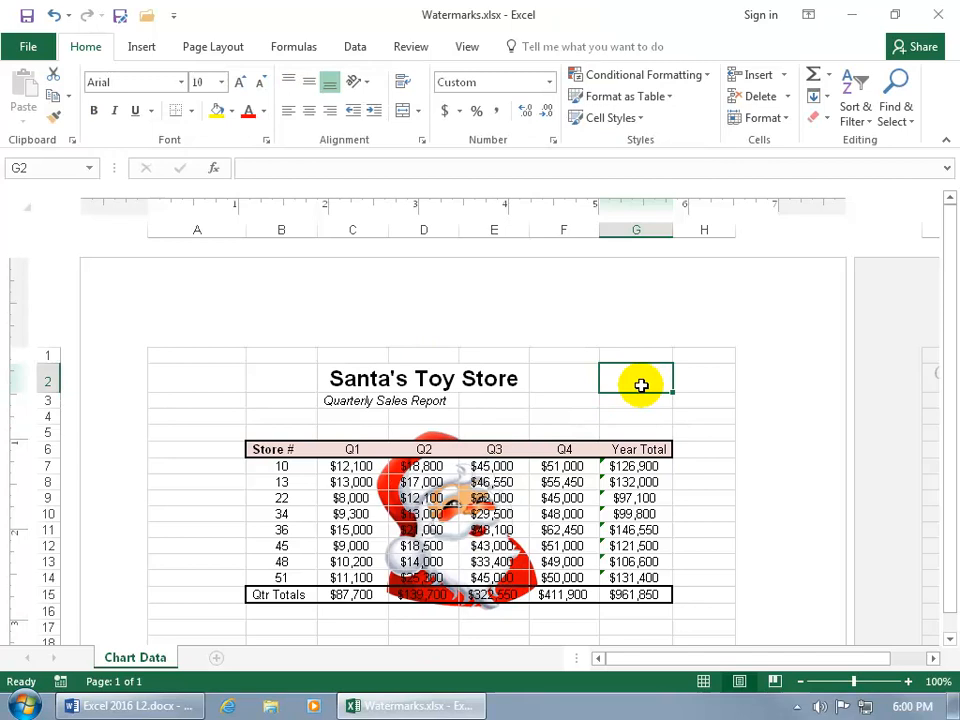
Step: Set the header picture's color to Washout so it serves as a faded watermark, and leave the header
{"action": "left_click", "coordinate": [444, 326]}
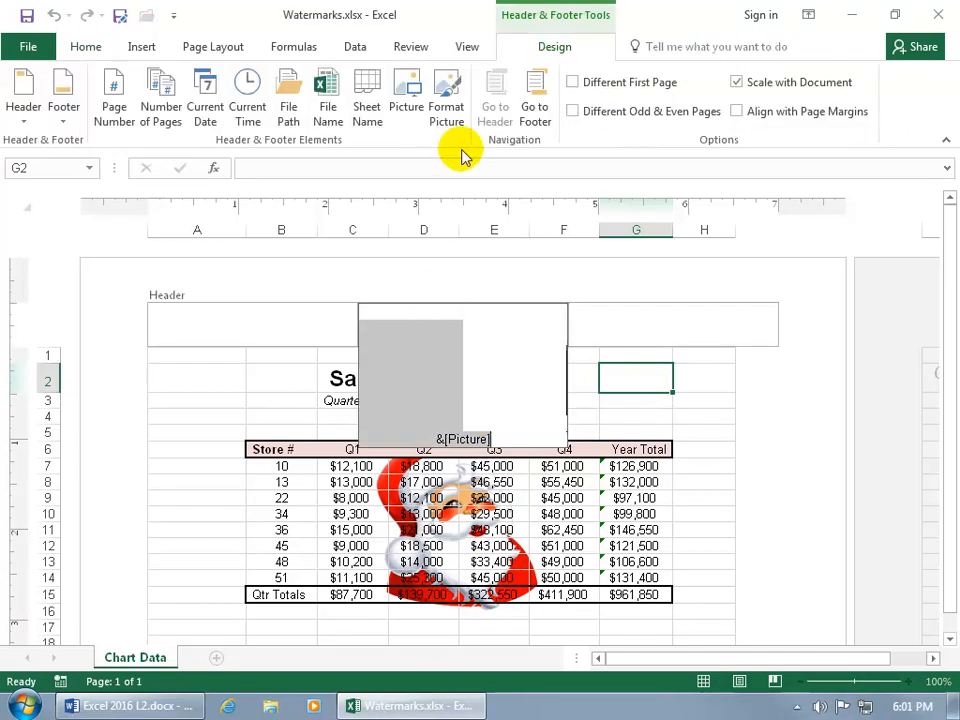
{"action": "left_click", "coordinate": [447, 120]}
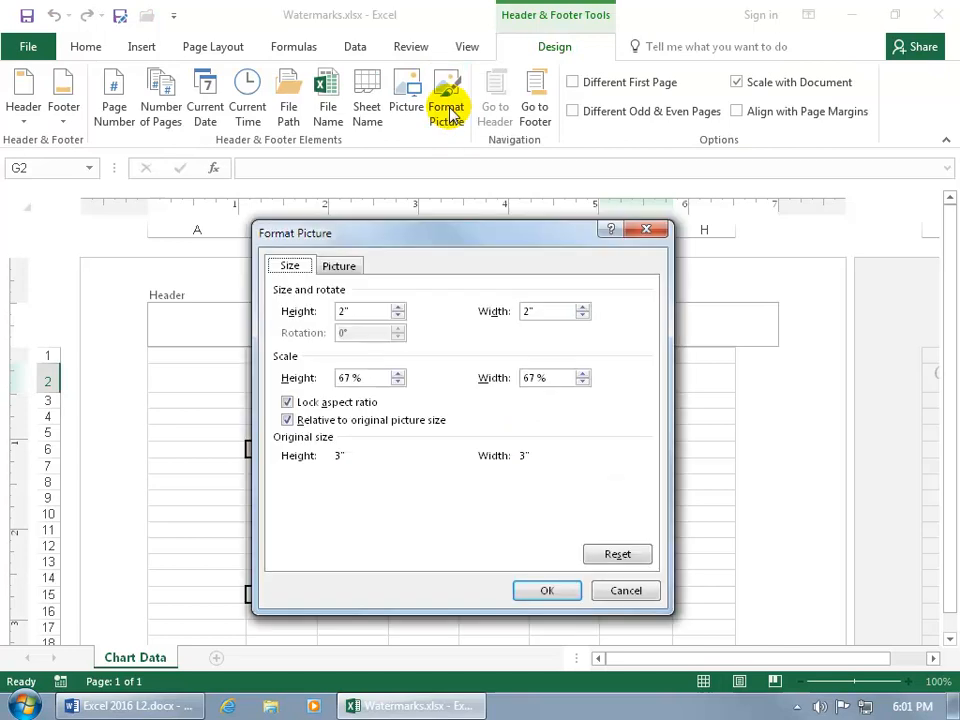
{"action": "left_click", "coordinate": [341, 265]}
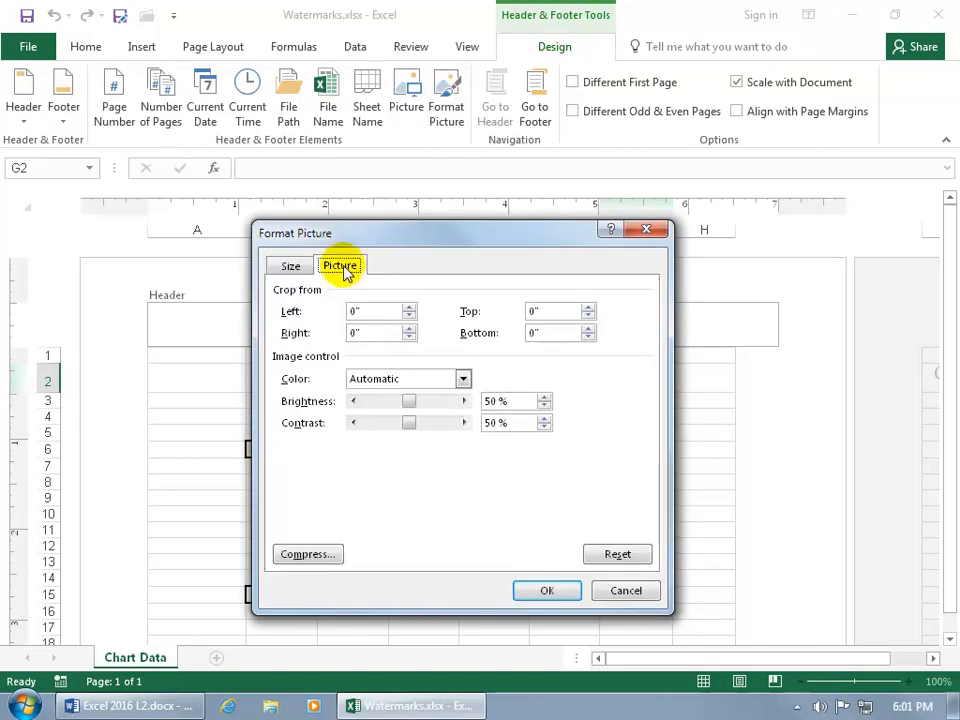
{"action": "left_click", "coordinate": [463, 379]}
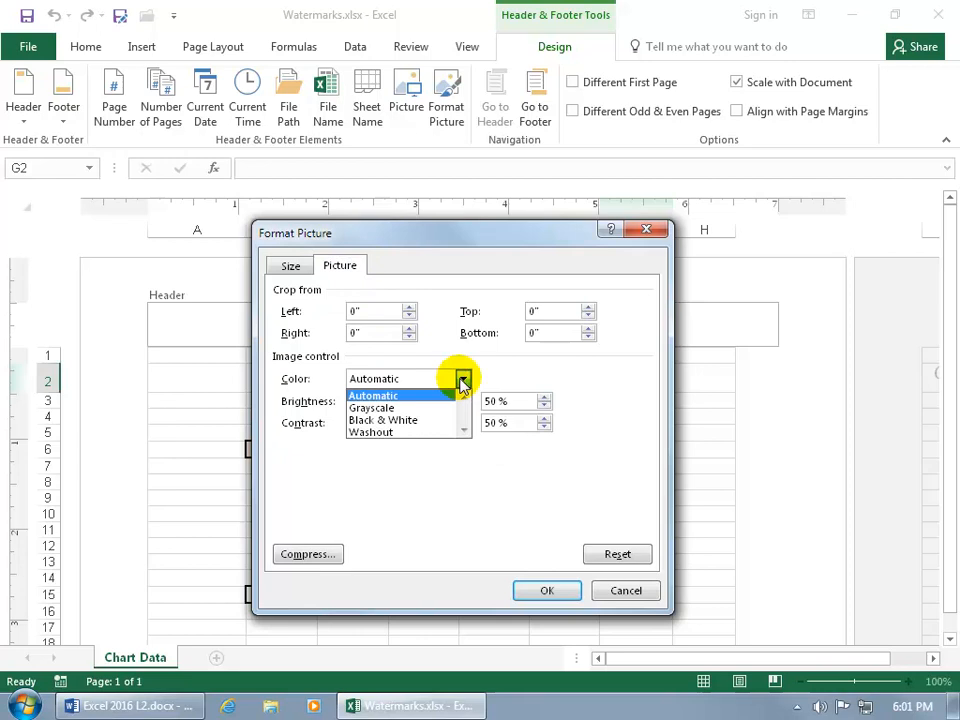
{"action": "left_click", "coordinate": [420, 433]}
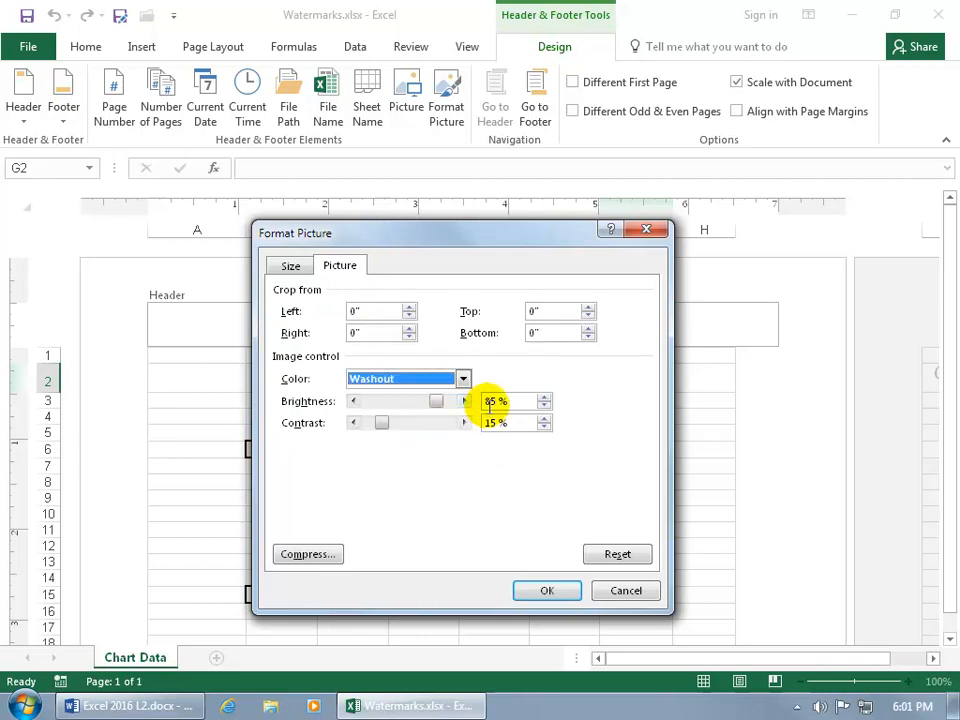
{"action": "left_click", "coordinate": [545, 590]}
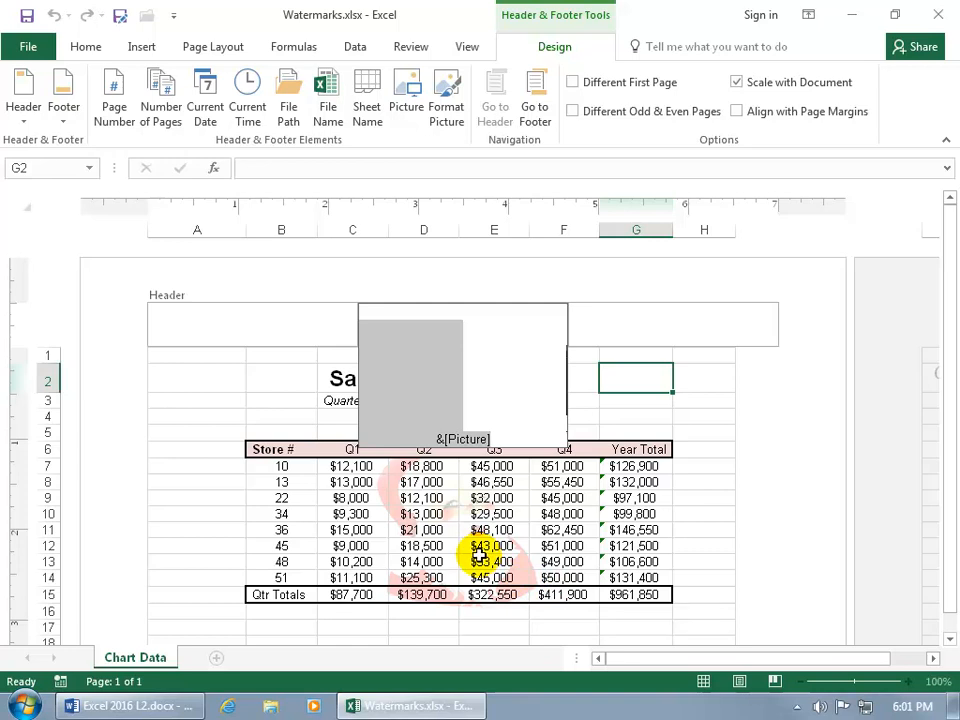
{"action": "left_click", "coordinate": [689, 541]}
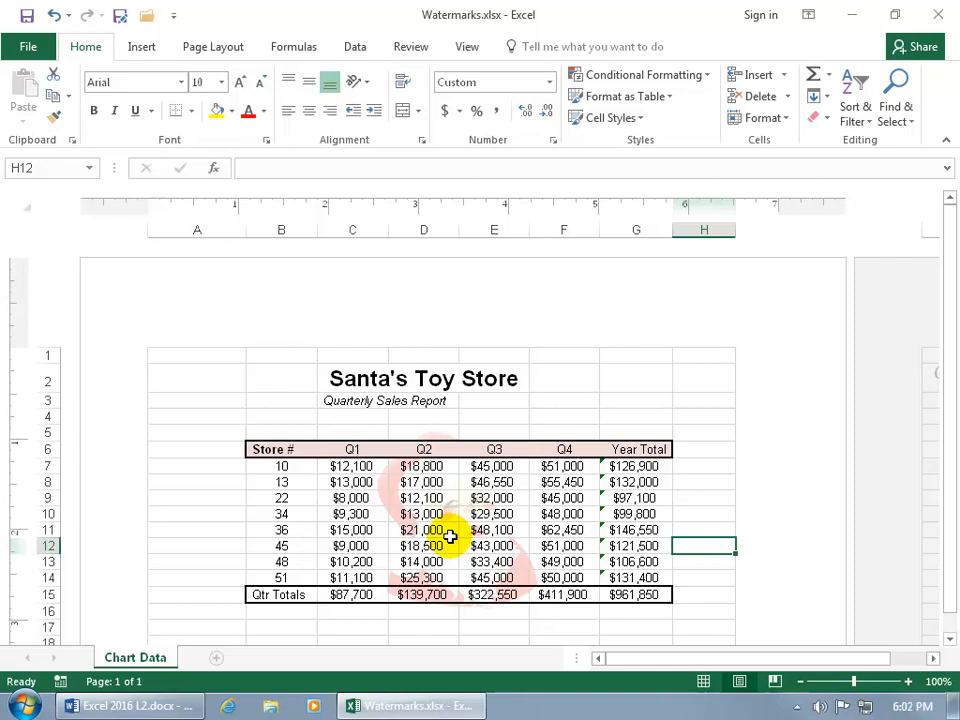
Step: Make sure the page header is not being edited and switch the worksheet back to Normal view
{"action": "left_click", "coordinate": [467, 47]}
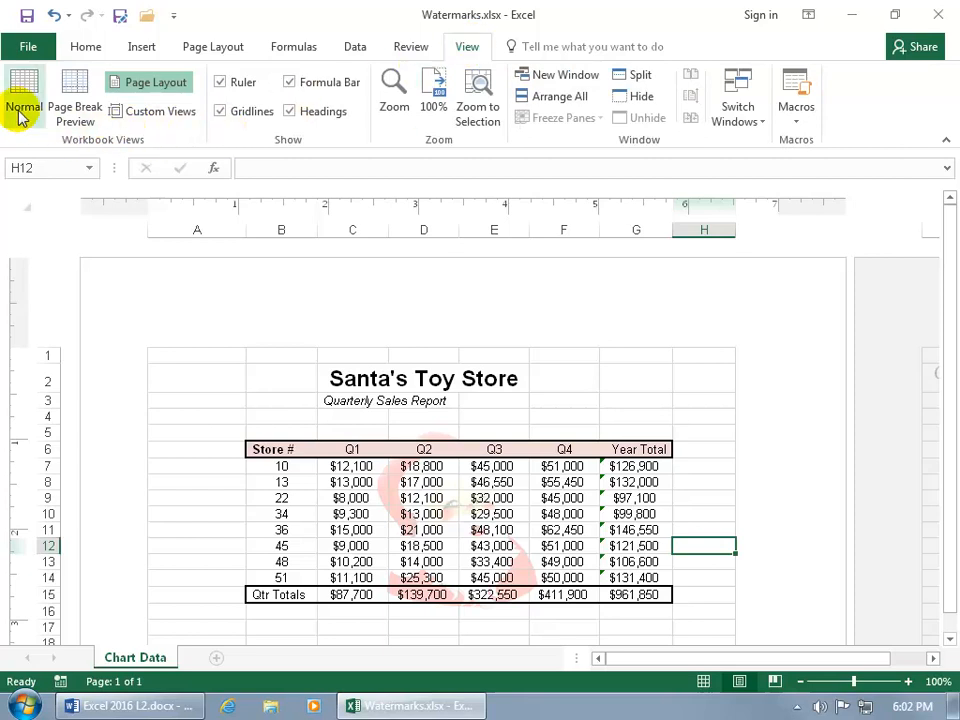
{"action": "left_click", "coordinate": [281, 326]}
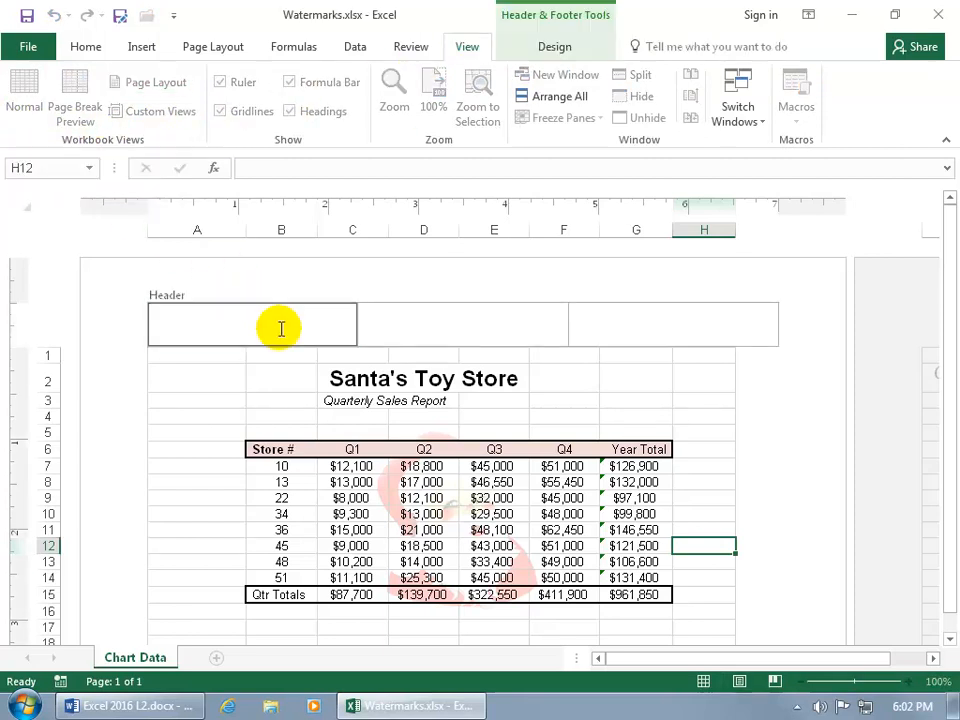
{"action": "left_click", "coordinate": [193, 397]}
{"action": "left_click", "coordinate": [193, 397]}
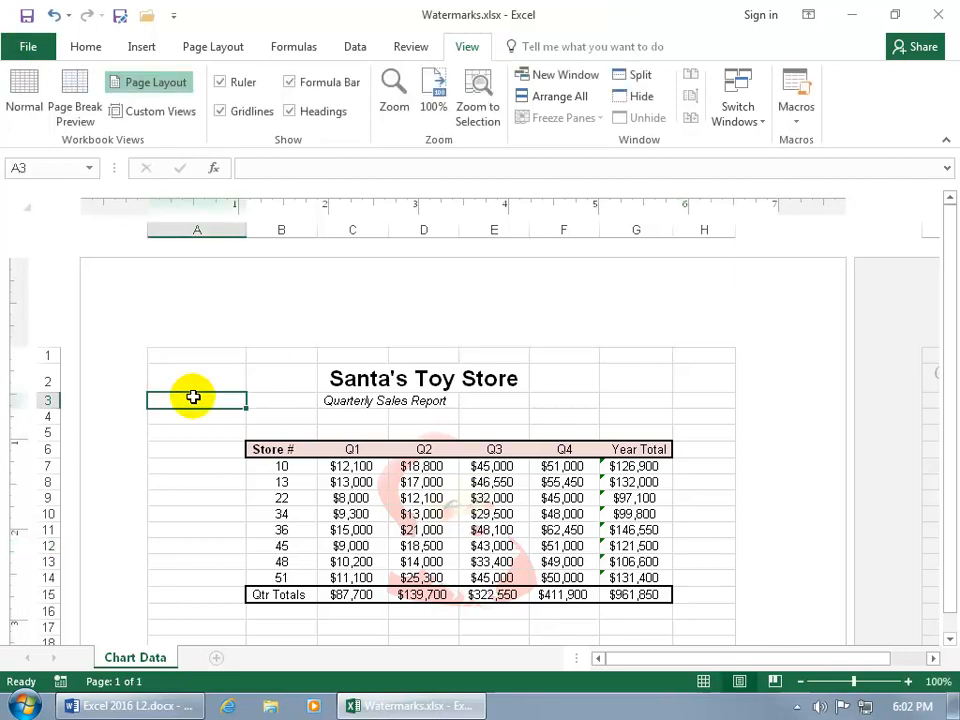
{"action": "left_click", "coordinate": [26, 95]}
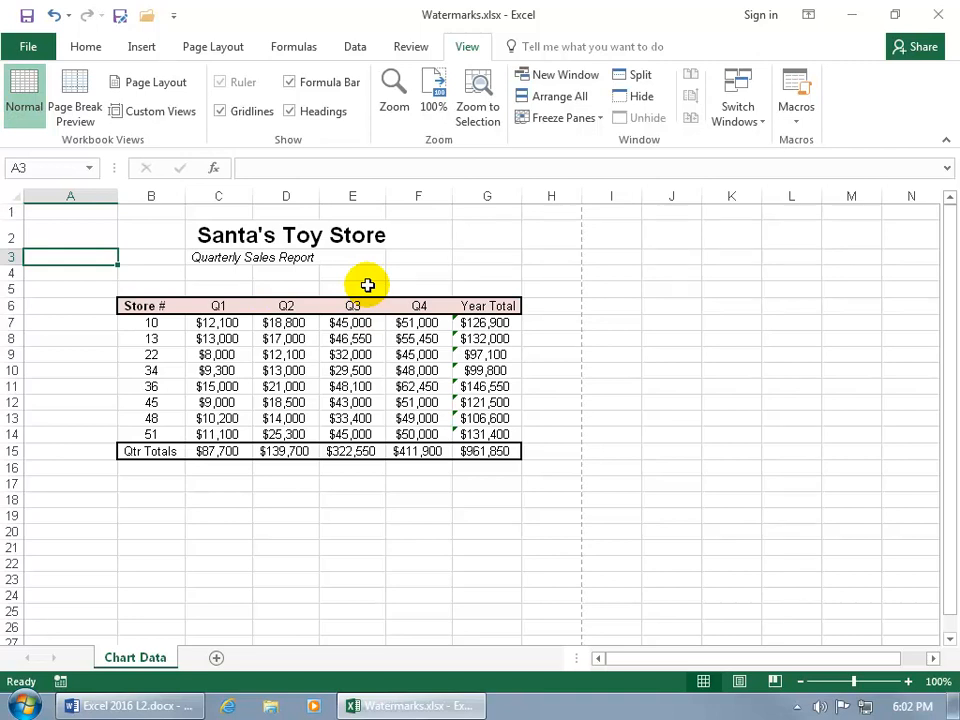
Step: Open the print preview and zoom in on the sales table to examine the watermark behind it
{"action": "left_click", "coordinate": [28, 47]}
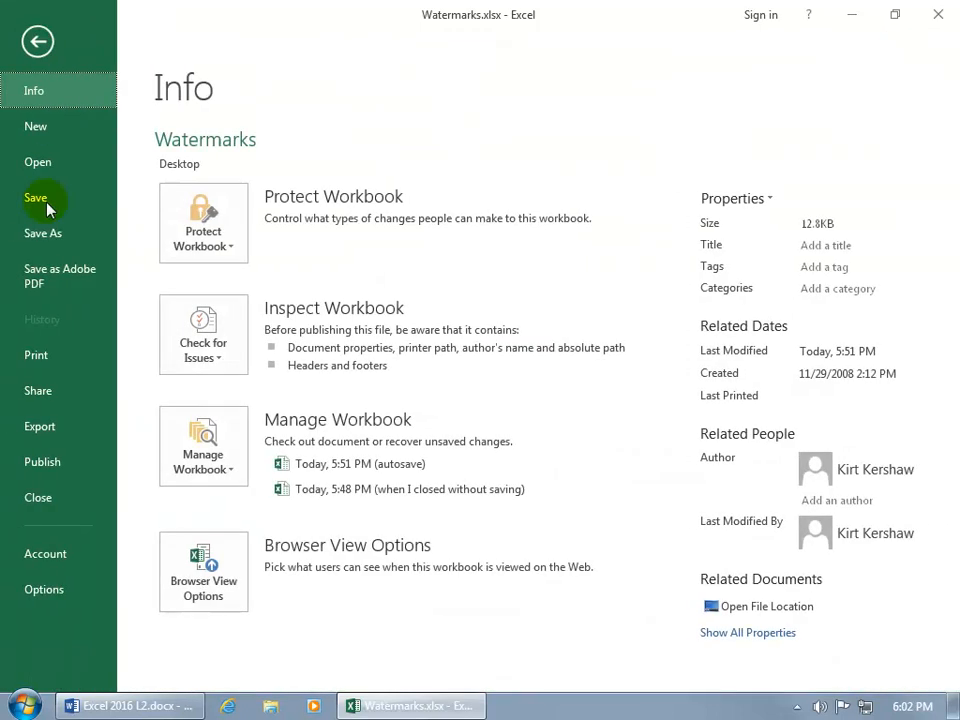
{"action": "left_click", "coordinate": [36, 355]}
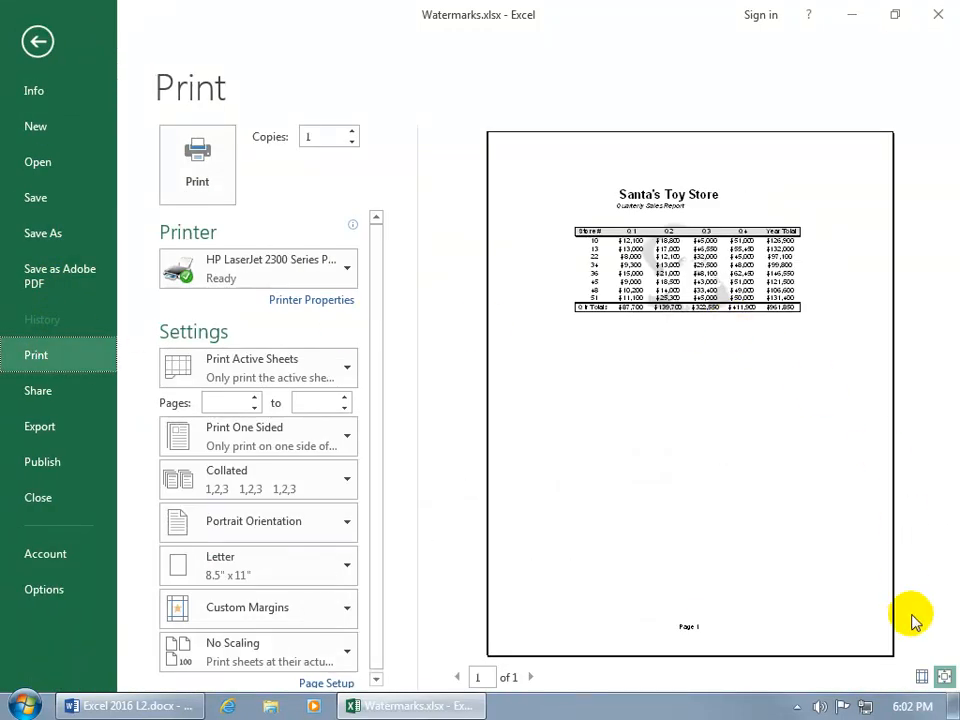
{"action": "left_click", "coordinate": [943, 678]}
{"action": "left_click_drag", "start_coordinate": [699, 653], "coordinate": [794, 657]}
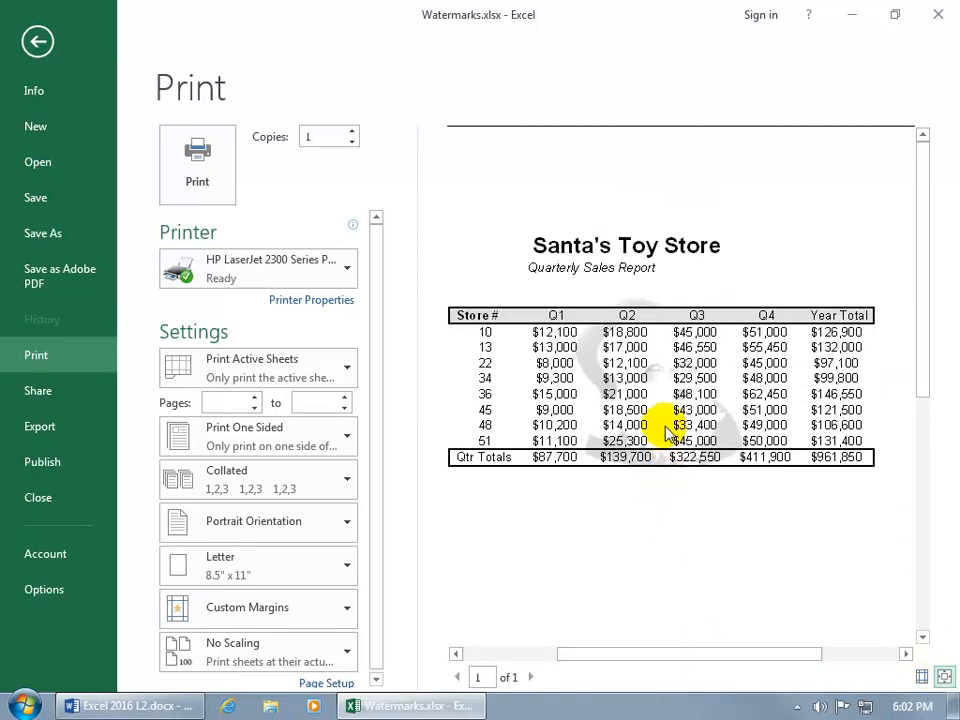